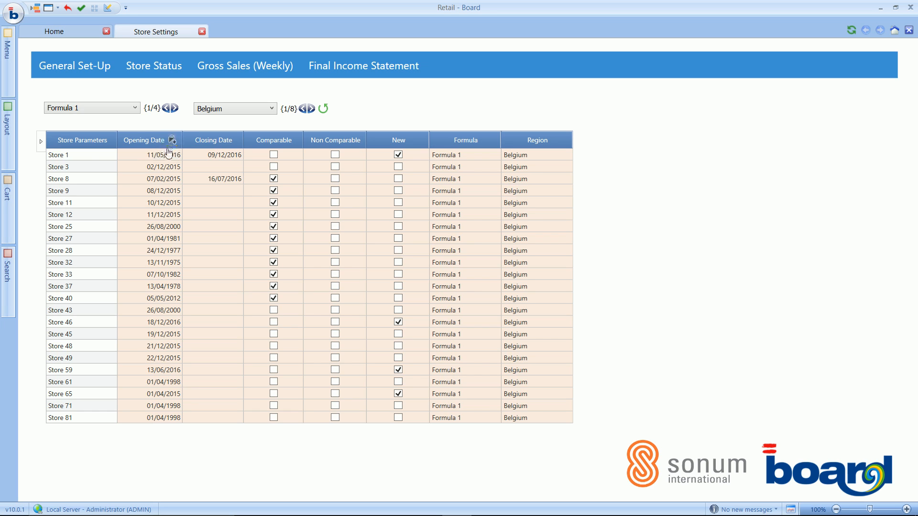
# Start a new member in the Stores entity with code DS and description Demo Store
pyautogui.click(42, 142)
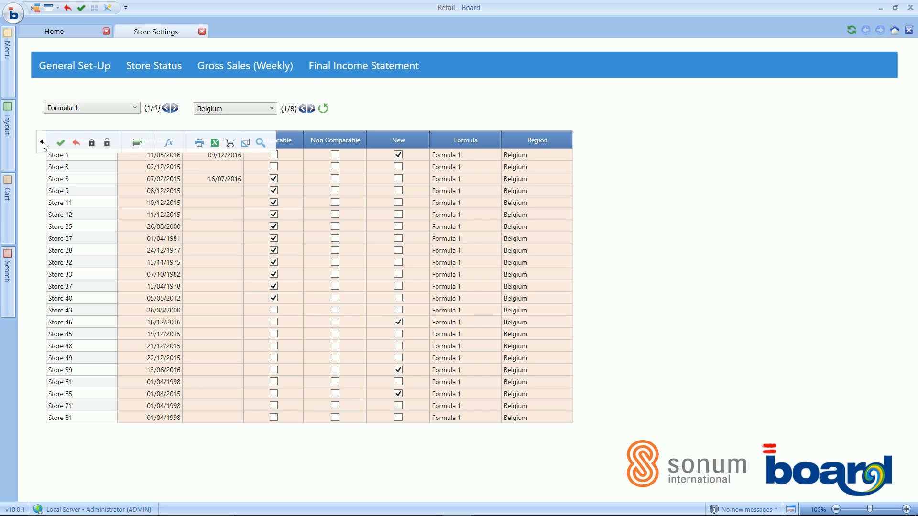
pyautogui.click(138, 144)
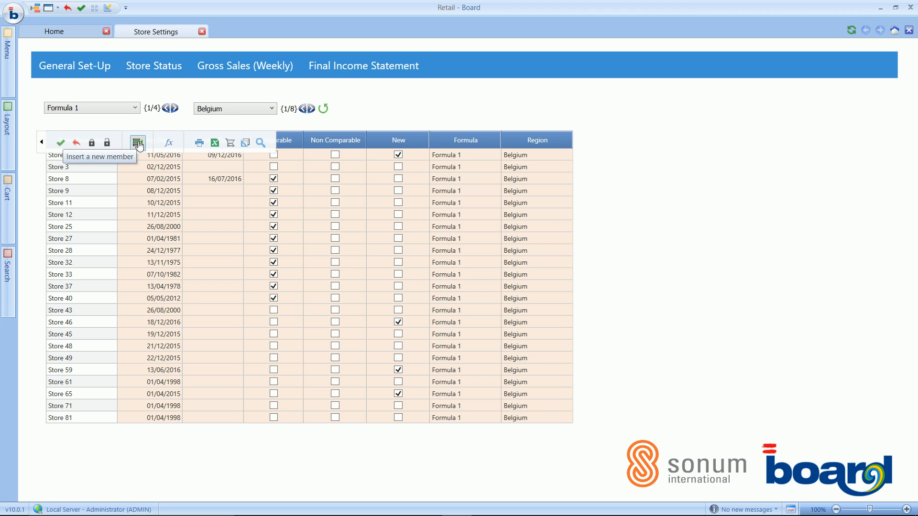
pyautogui.click(310, 192)
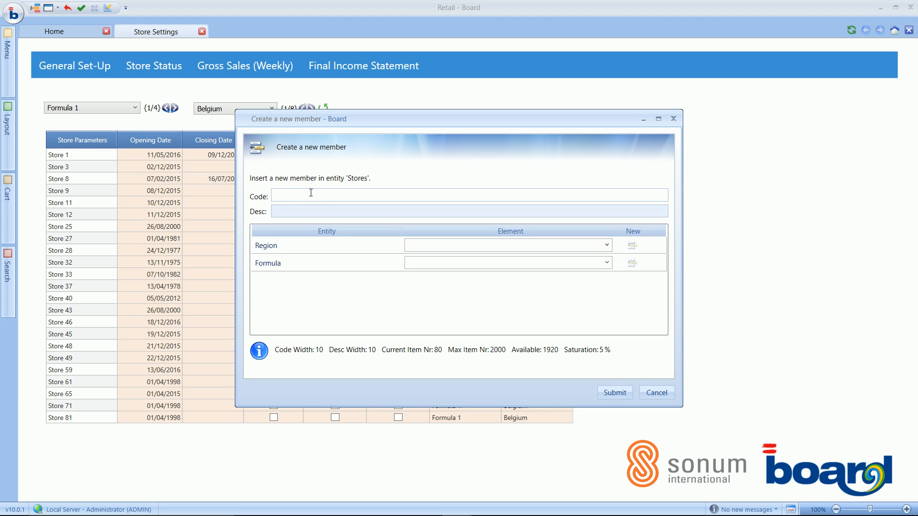
pyautogui.press('Tab')
pyautogui.write('Demo STore')
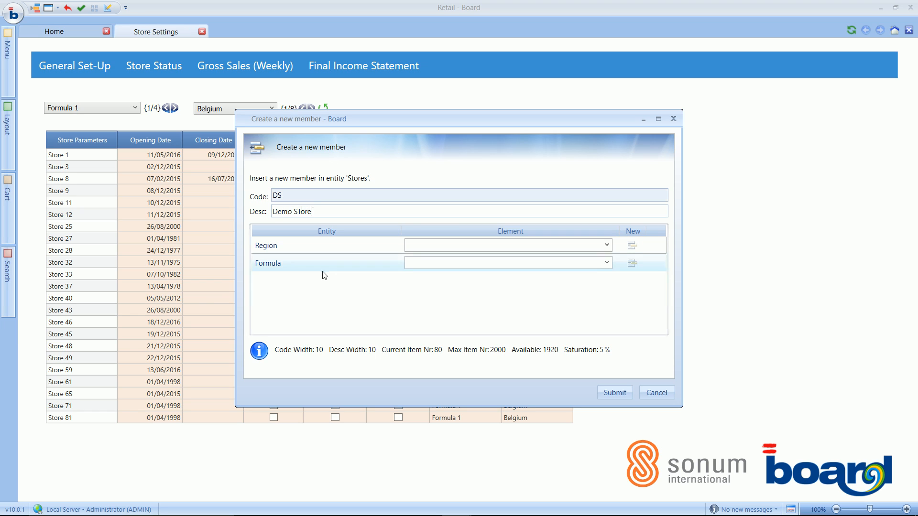
pyautogui.hotkey('ctrl', 'shift', 'Left')
pyautogui.write('Store')
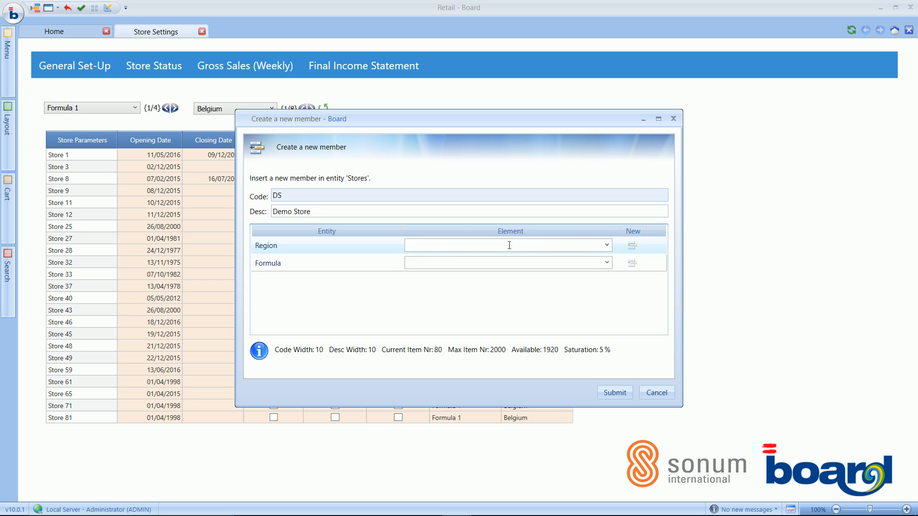
# Assign the new store to region L210 Belgium and formula H300_OFF Formula 1, and submit it
pyautogui.click(607, 246)
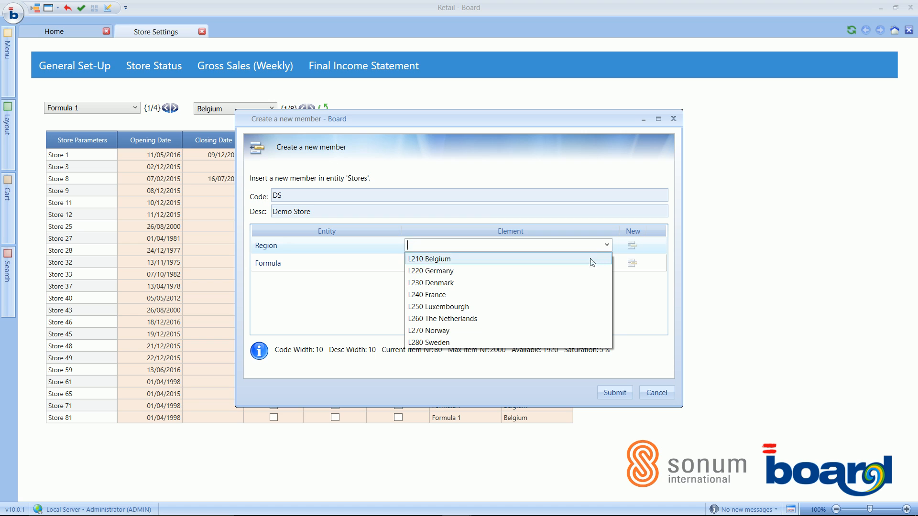
pyautogui.click(594, 260)
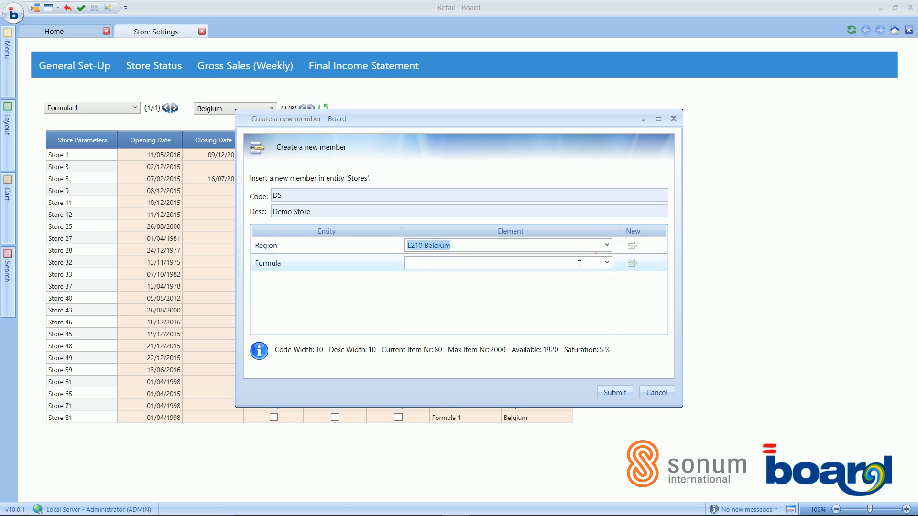
pyautogui.click(606, 263)
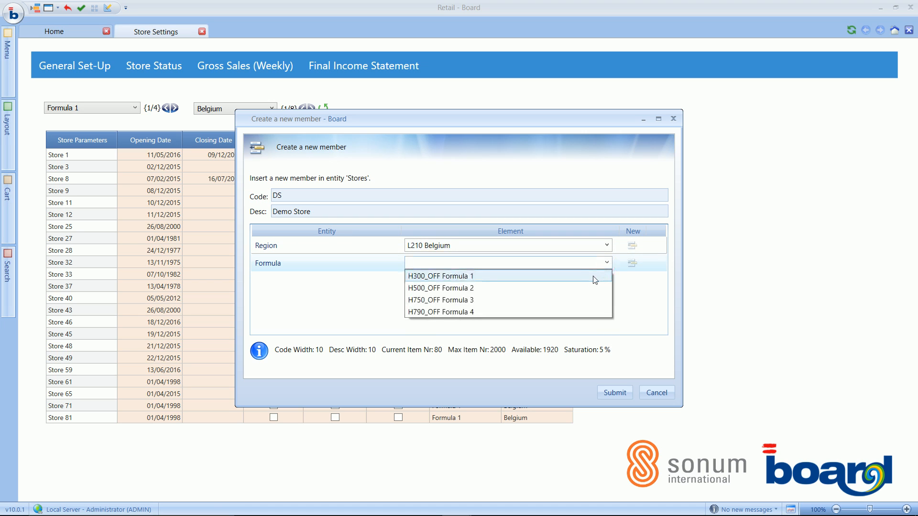
pyautogui.click(593, 278)
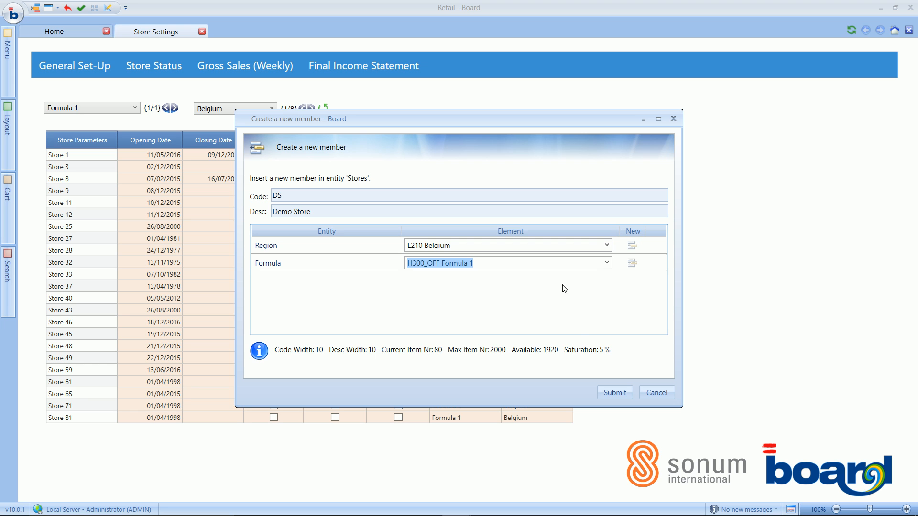
pyautogui.click(618, 392)
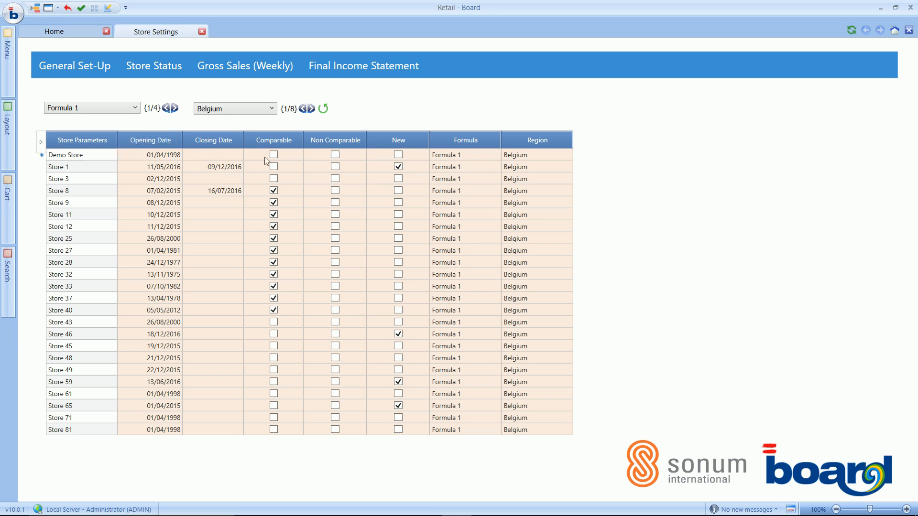
# Set the Demo Store's opening date to 01/04/2016 and mark the store as New
pyautogui.click(168, 156)
pyautogui.click(173, 156)
pyautogui.write('2016')
pyautogui.click(398, 154)
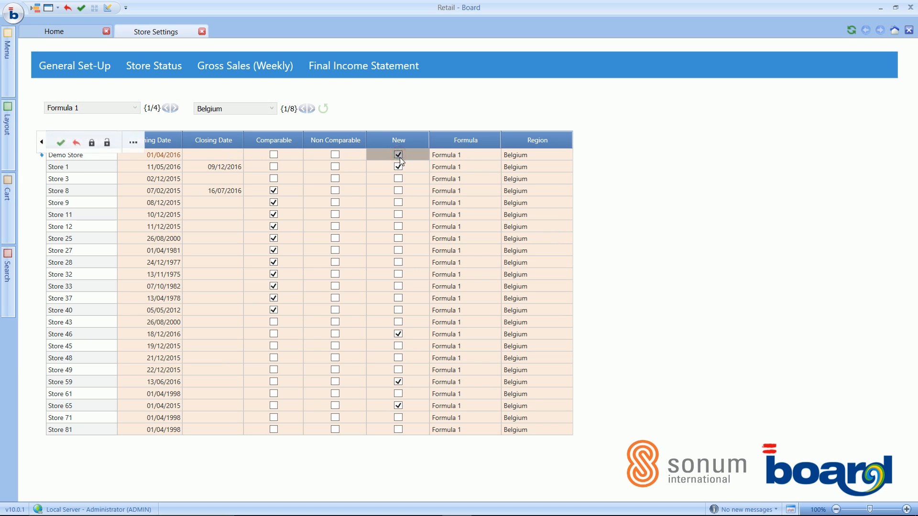
# Review the formula choices and the opening-date calendar for the Demo Store without changing either
pyautogui.click(492, 157)
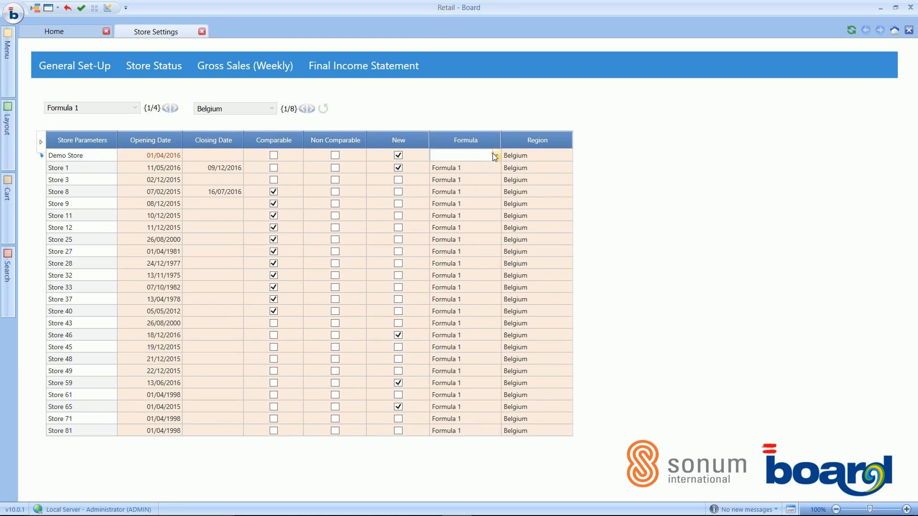
pyautogui.click(495, 156)
pyautogui.click(487, 167)
pyautogui.click(163, 154)
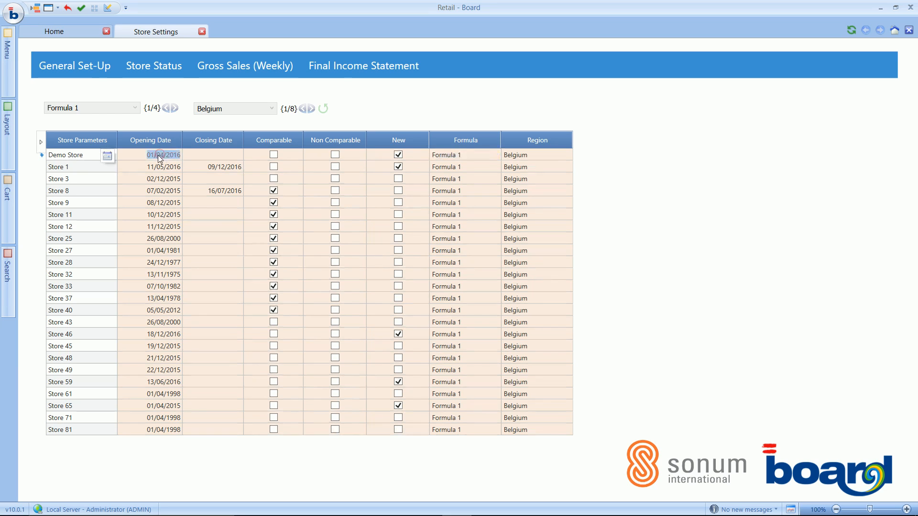
pyautogui.click(108, 157)
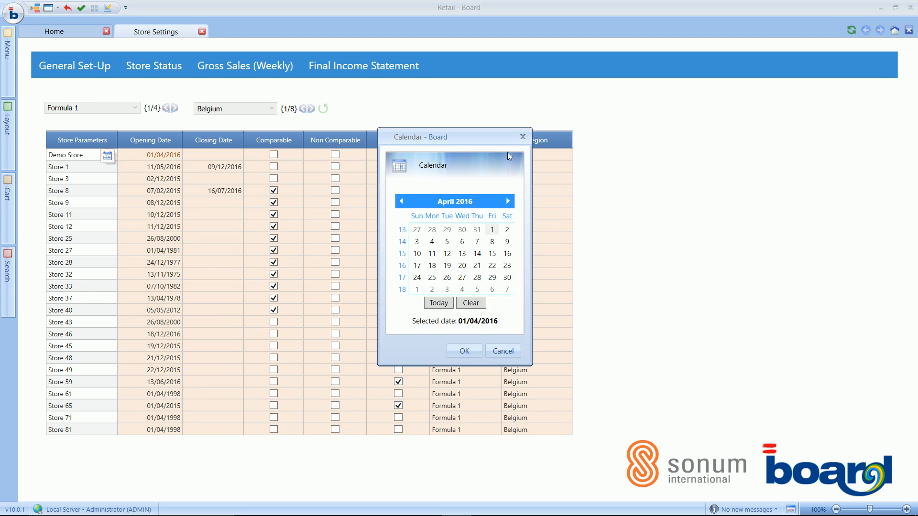
pyautogui.click(523, 138)
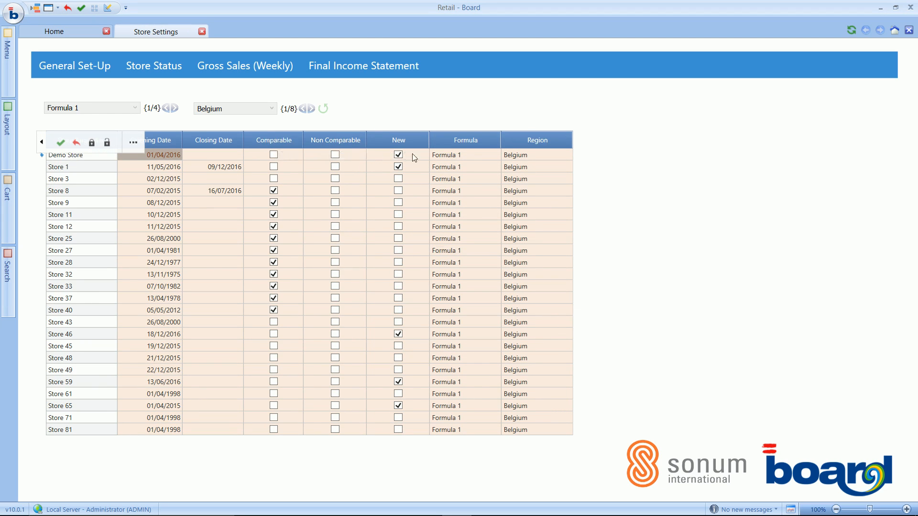
# Choose Formula 1 as the Demo Store's formula and save the store parameters
pyautogui.click(492, 154)
pyautogui.click(497, 155)
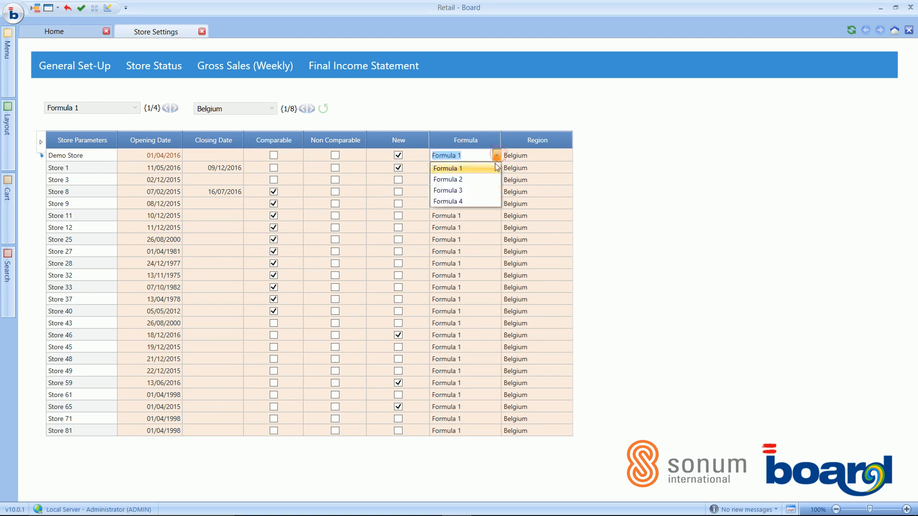
pyautogui.click(494, 169)
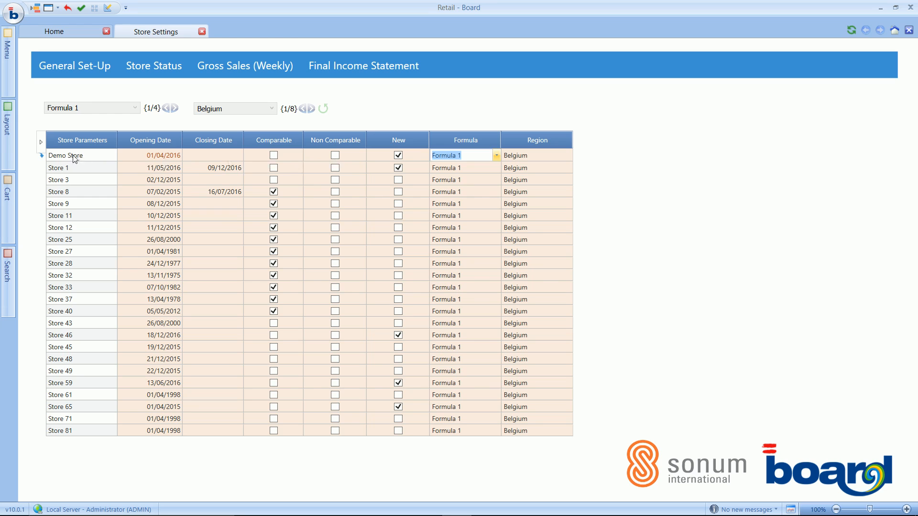
pyautogui.moveTo(52, 154)
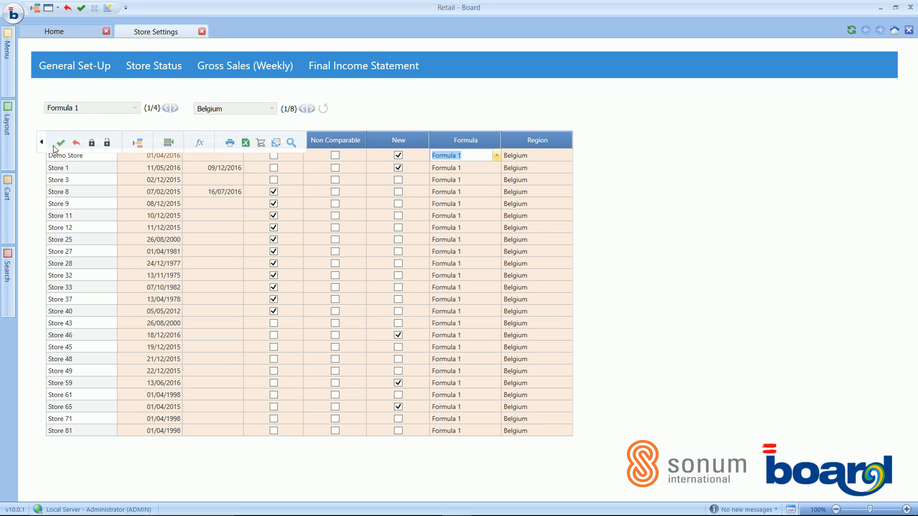
pyautogui.click(61, 144)
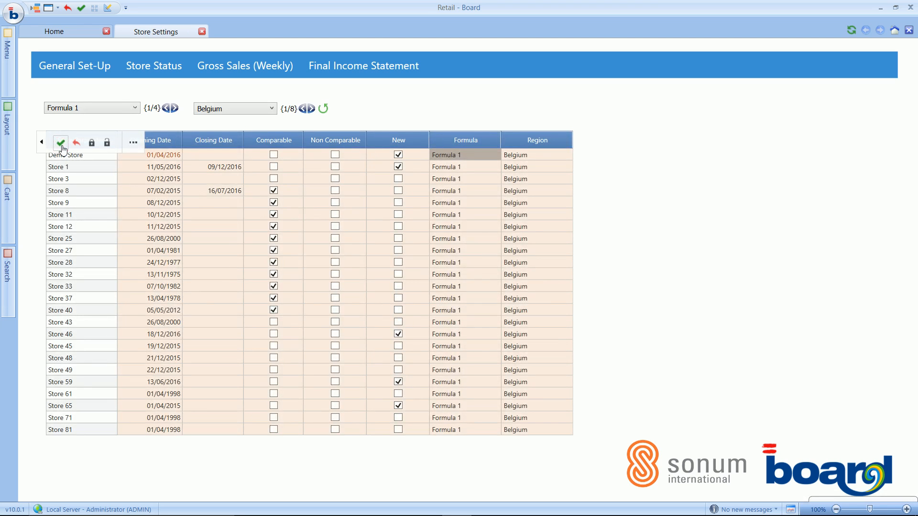
pyautogui.click(61, 145)
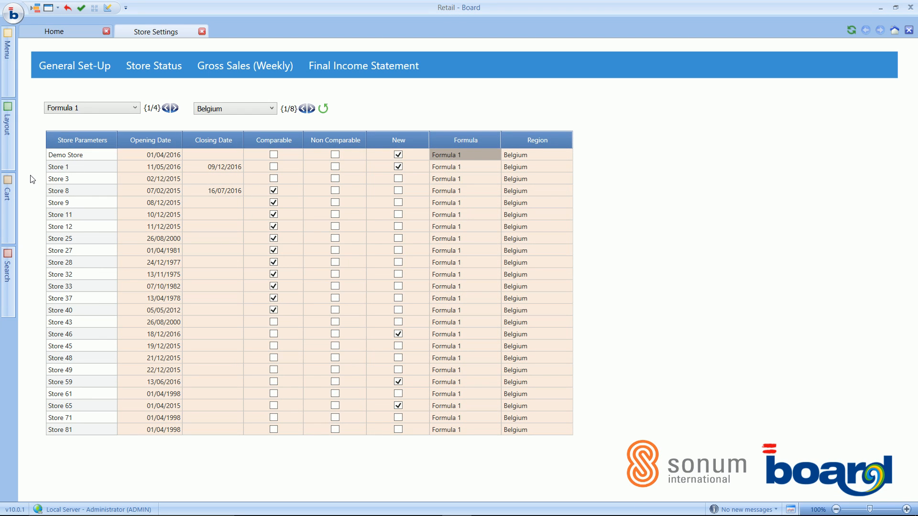
# View the Formula 2 stores in the store settings and return the filter to Formula 1
pyautogui.click(61, 111)
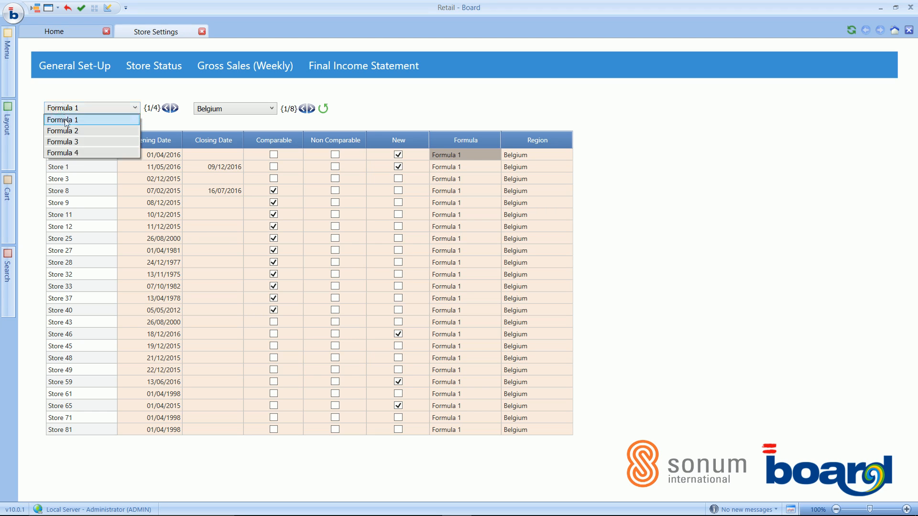
pyautogui.click(65, 130)
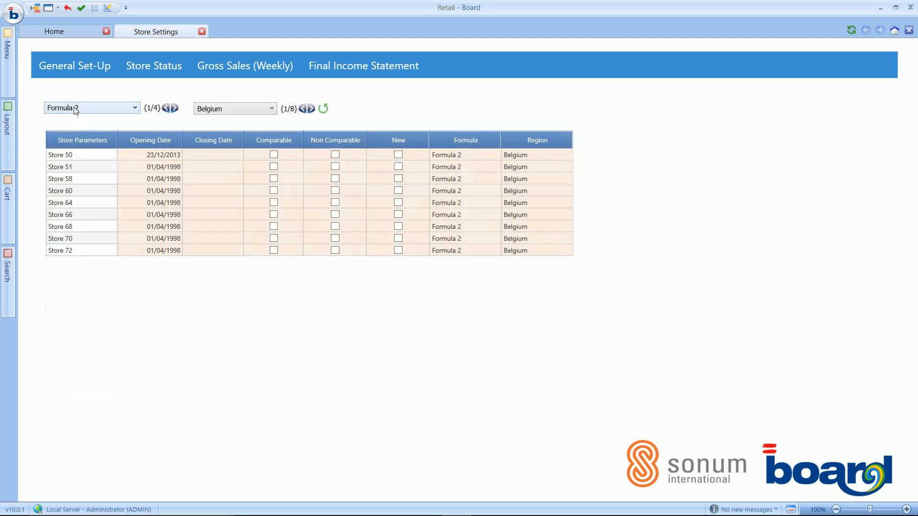
pyautogui.click(75, 110)
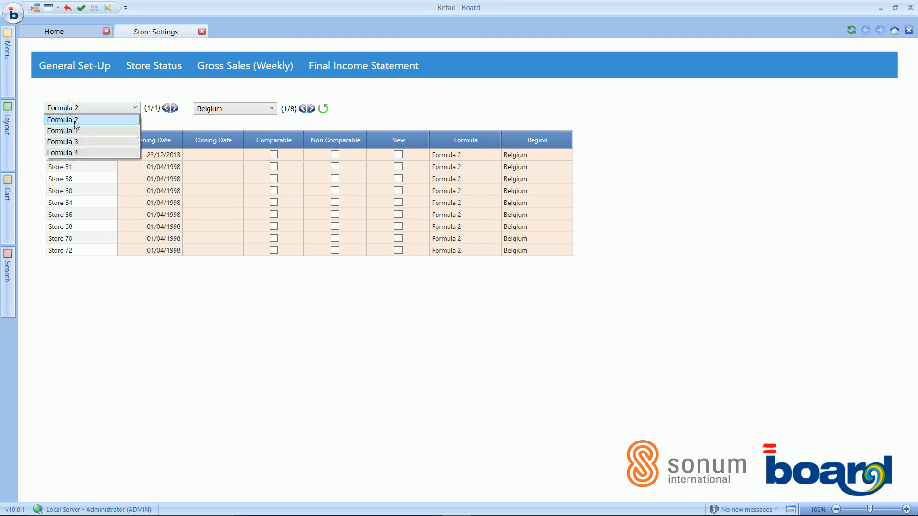
pyautogui.click(74, 128)
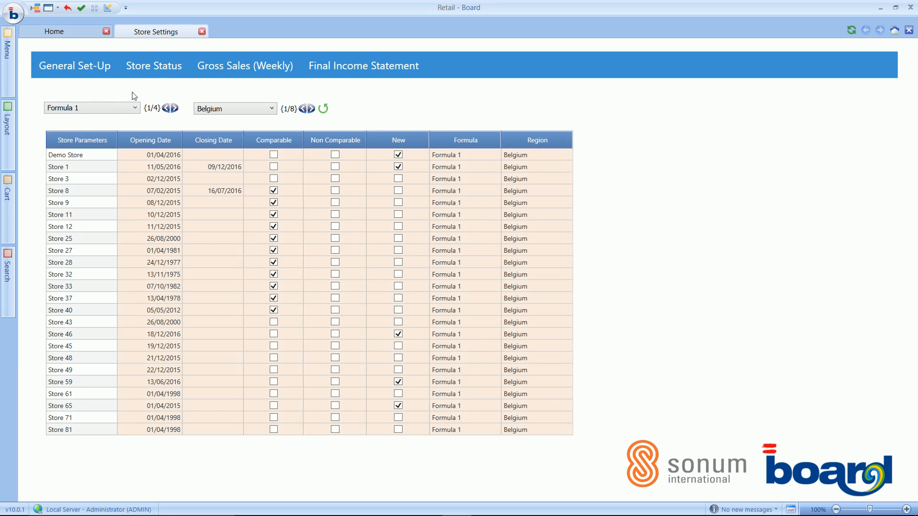
# Open the Store Status screen and refresh the store status
pyautogui.click(160, 71)
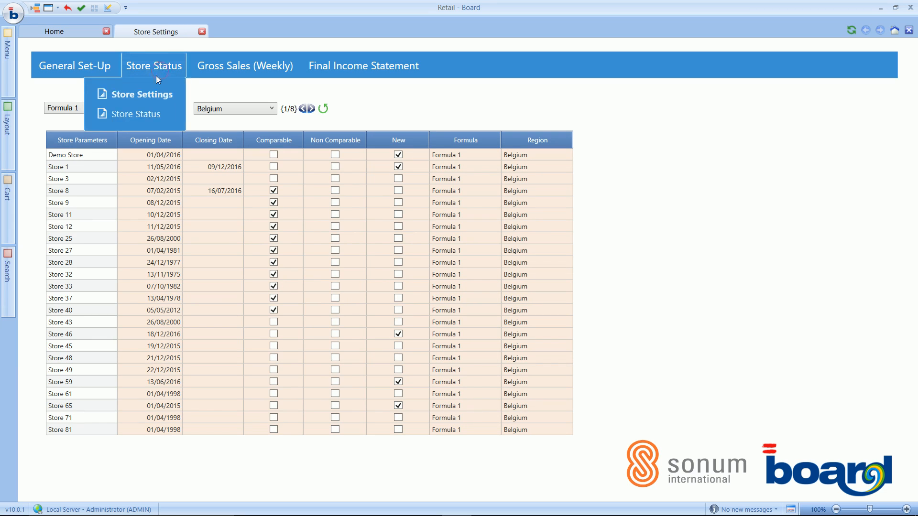
pyautogui.click(146, 117)
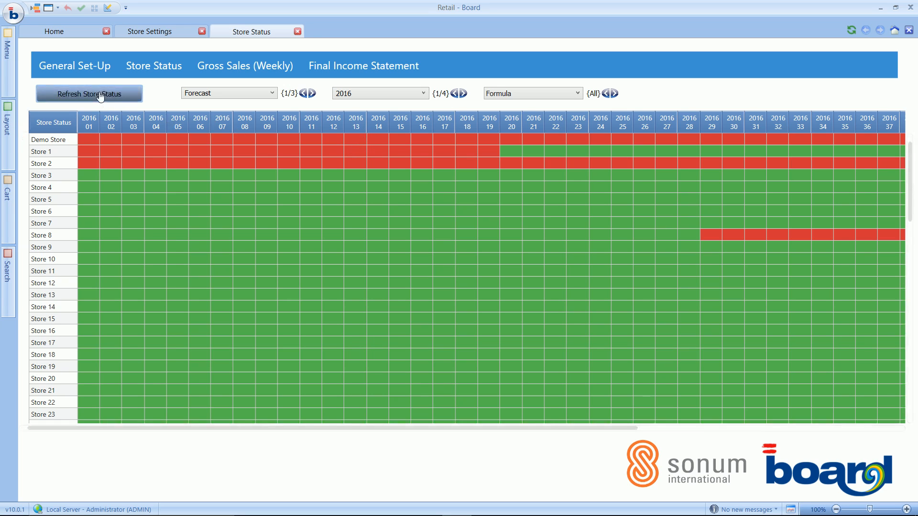
pyautogui.click(122, 95)
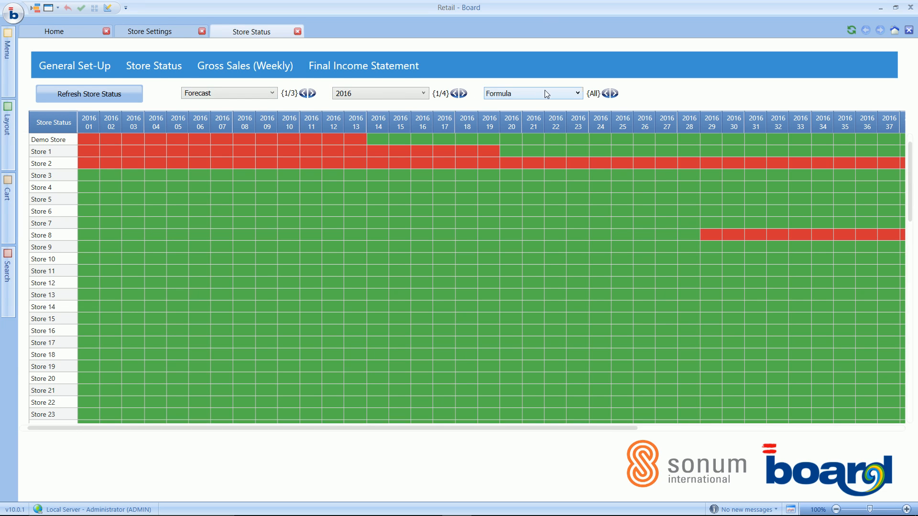
# Switch the Store Status screen to design mode and delete the Formula pager
pyautogui.click(108, 8)
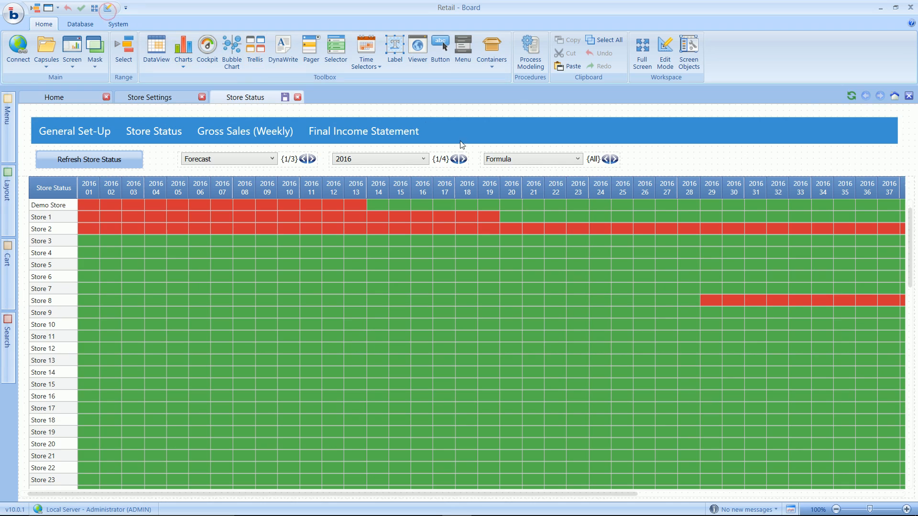
pyautogui.click(523, 158)
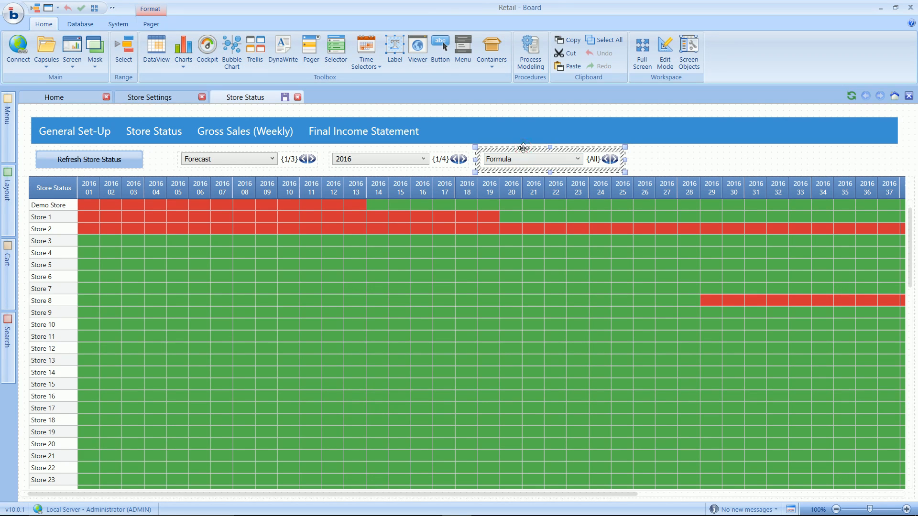
pyautogui.press('Delete')
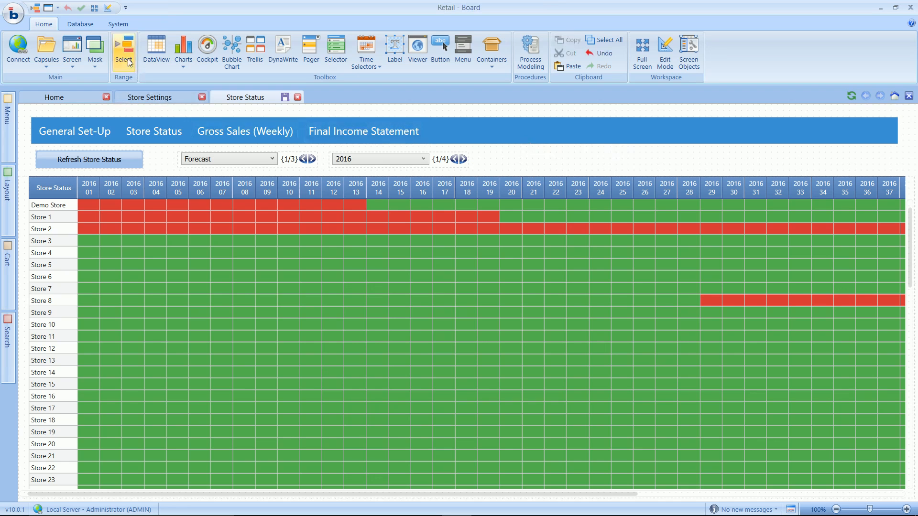
# Add a Selector beside the year pager, based on the Formula entity and shown as a horizontal list
pyautogui.click(343, 58)
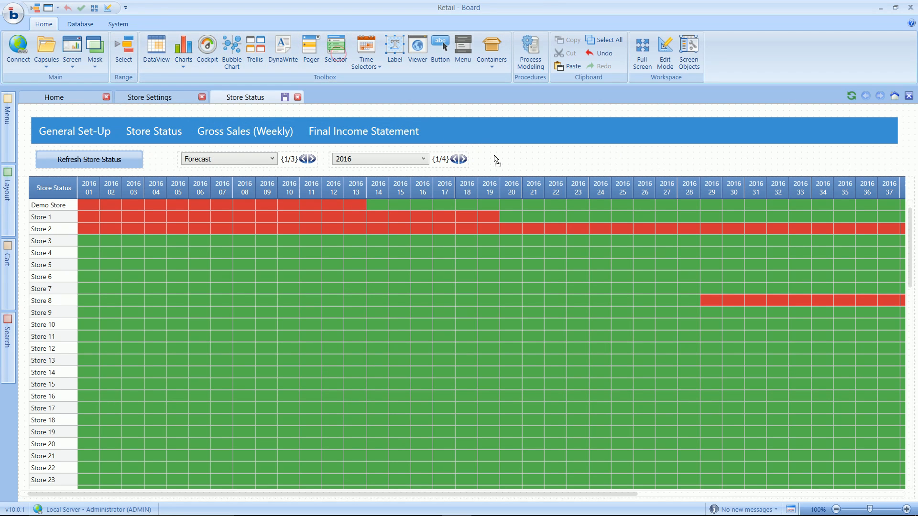
pyautogui.click(494, 155)
pyautogui.click(518, 160)
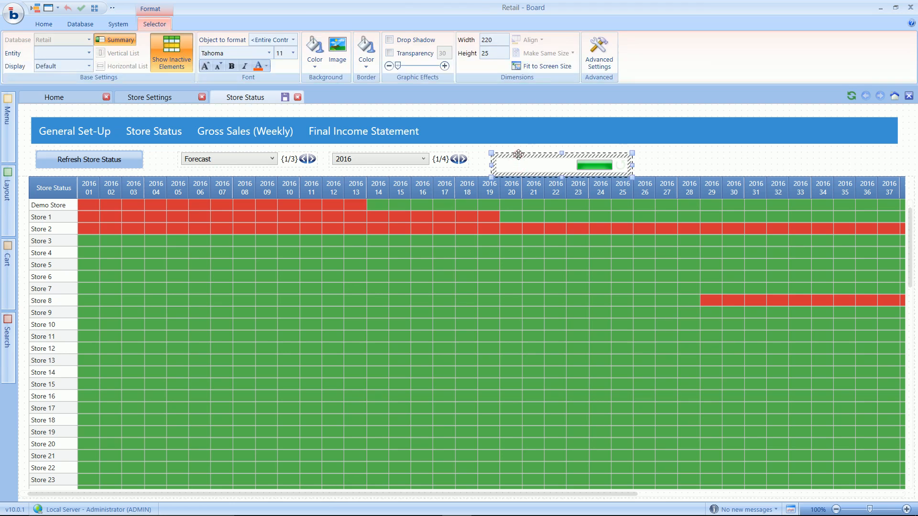
pyautogui.click(90, 53)
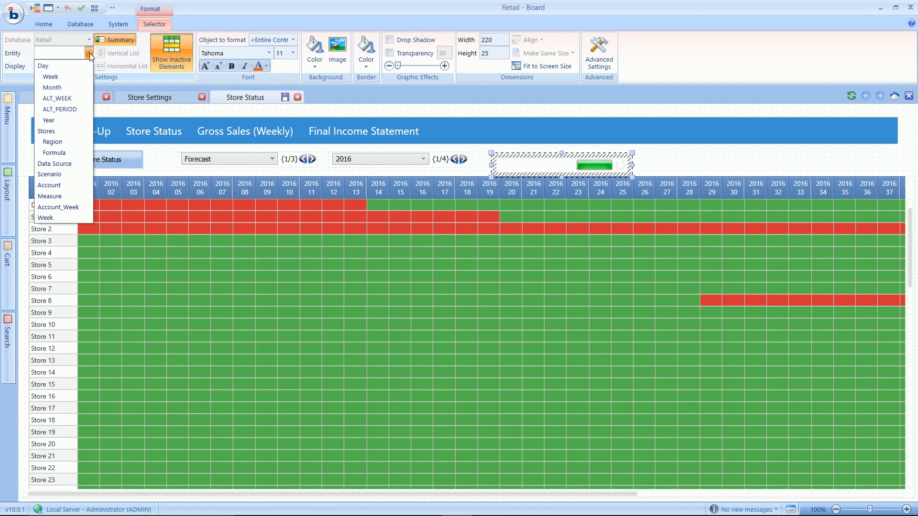
pyautogui.click(72, 151)
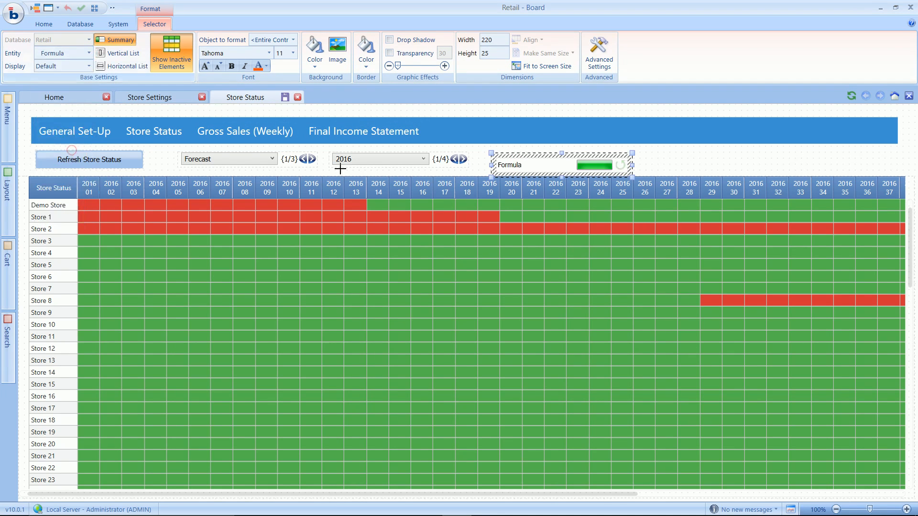
pyautogui.click(125, 65)
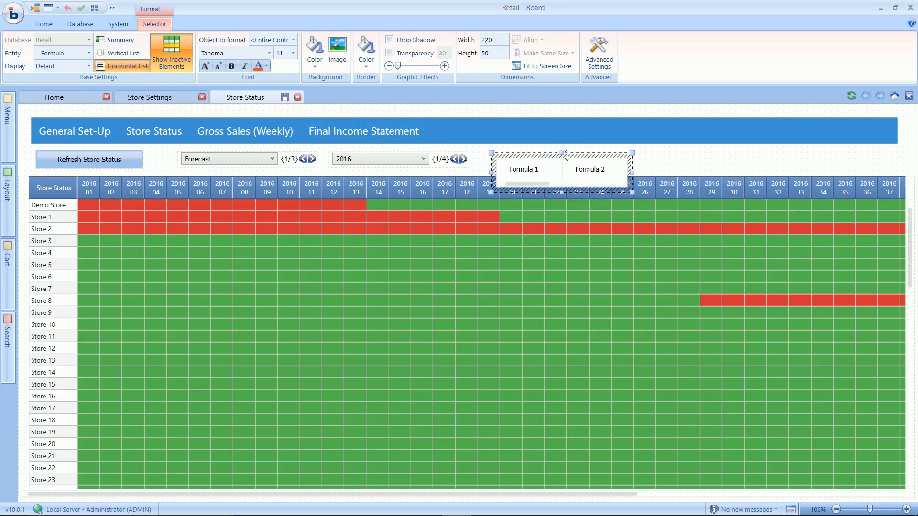
# Move the Formula selector up in line with the year pager, widen it to 510 to fit all four formulas, and save the screen
pyautogui.moveTo(572, 152); pyautogui.dragTo(560, 146)
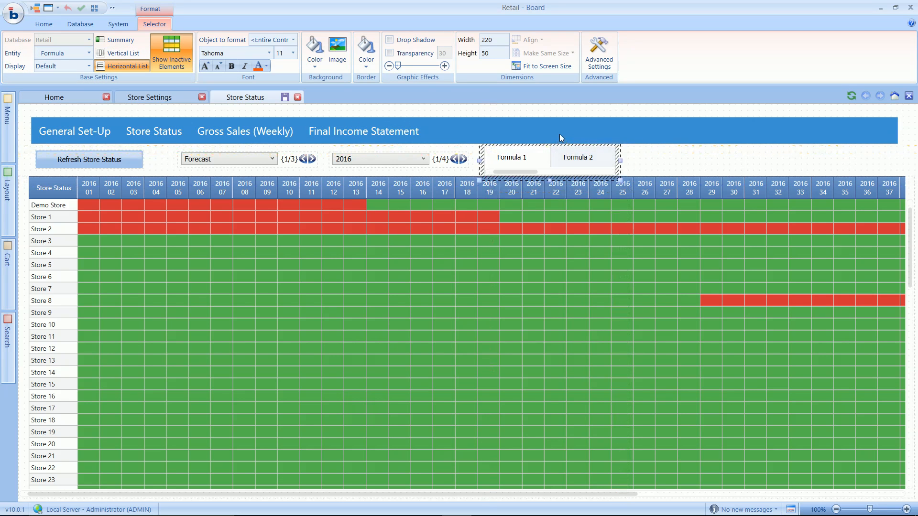
pyautogui.moveTo(620, 162); pyautogui.dragTo(752, 164)
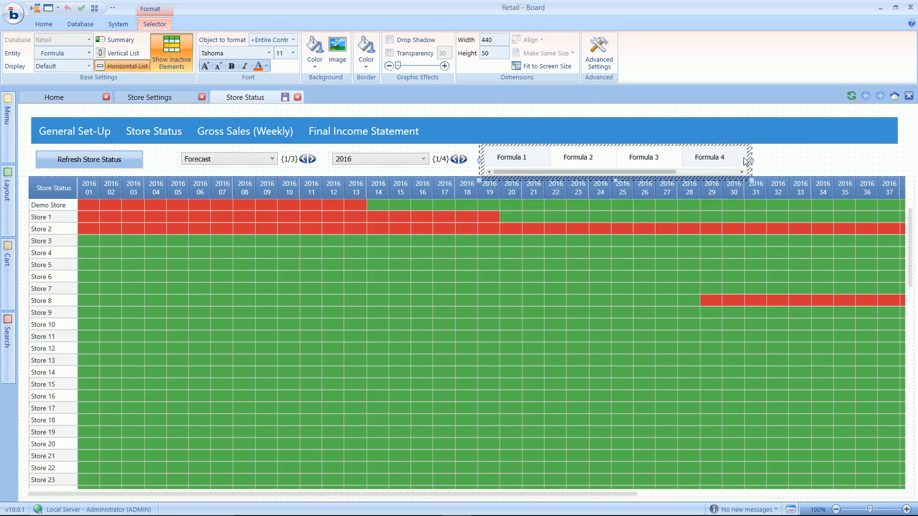
pyautogui.moveTo(755, 160); pyautogui.dragTo(794, 161)
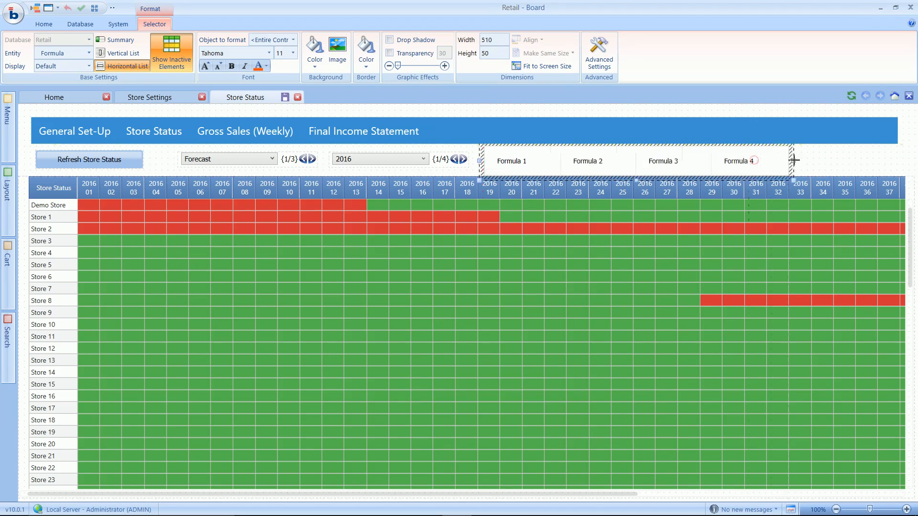
pyautogui.click(285, 99)
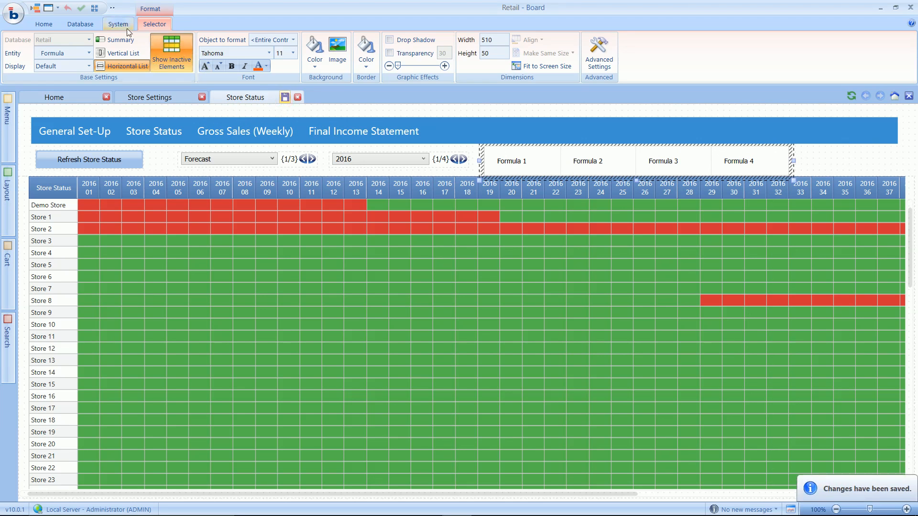
# Leave design mode and filter the store status by Formula 1 and Formula 2 with the new selector
pyautogui.click(94, 9)
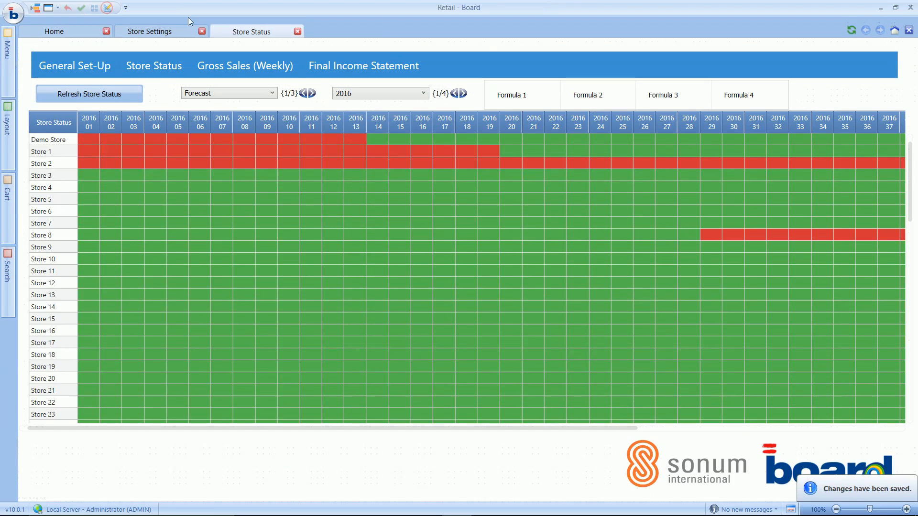
pyautogui.click(524, 96)
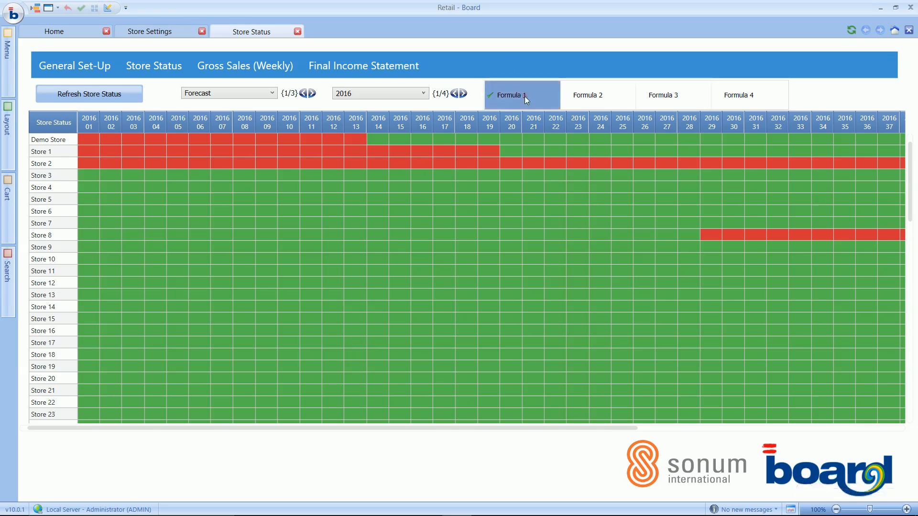
pyautogui.click(594, 96)
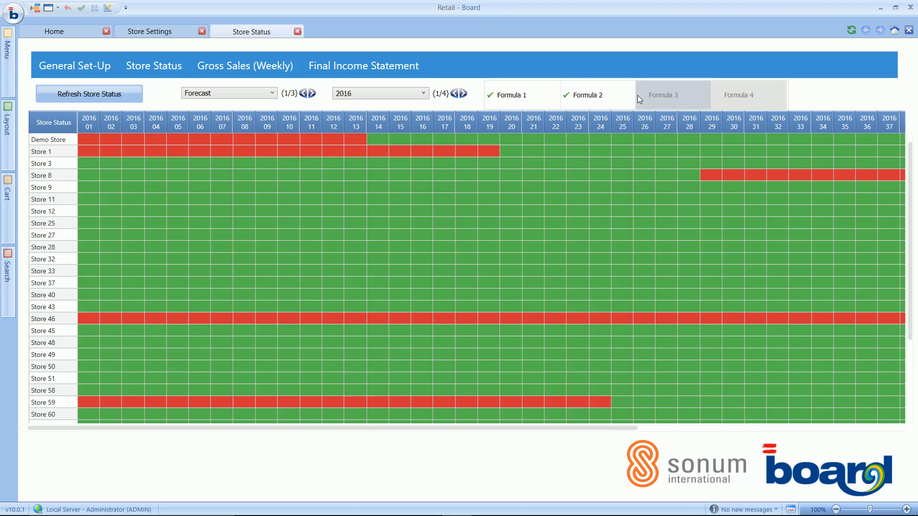
# Remove the Formula selector in design mode, restore the Formula pager, and save the Store Status screen before leaving design mode
pyautogui.click(108, 7)
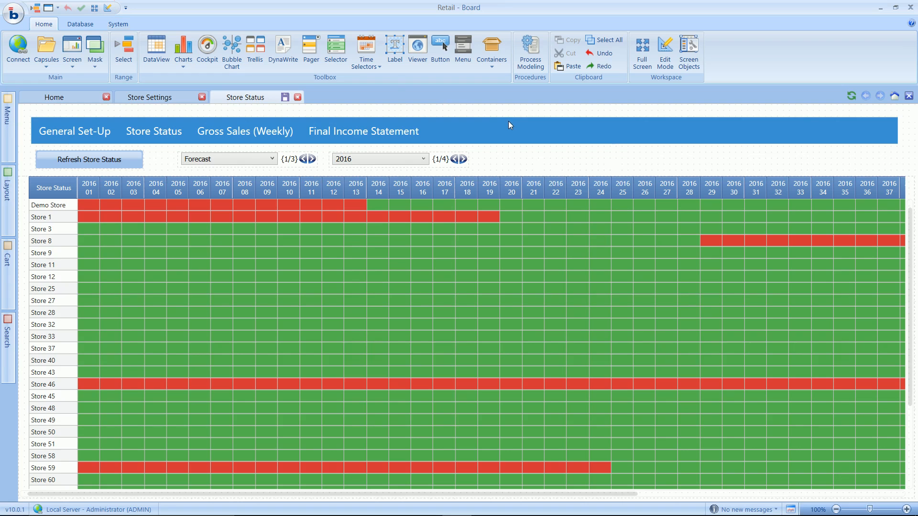
pyautogui.click(285, 98)
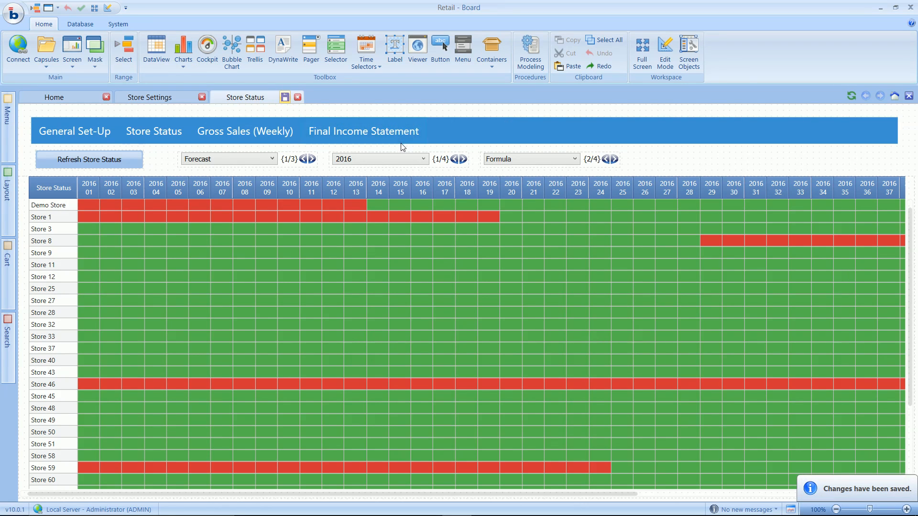
pyautogui.click(107, 9)
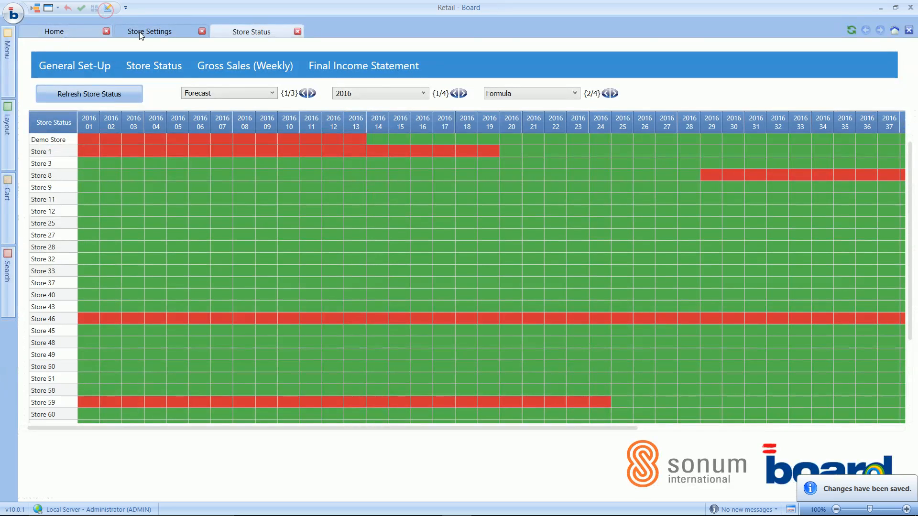
# Close the Store Status screen and open the New Store: Gross Sales Input screen
pyautogui.click(297, 31)
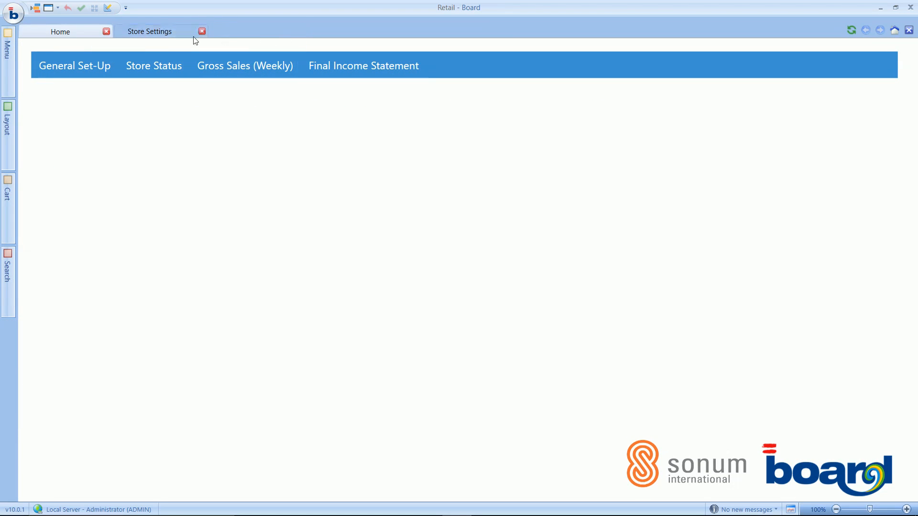
pyautogui.click(253, 64)
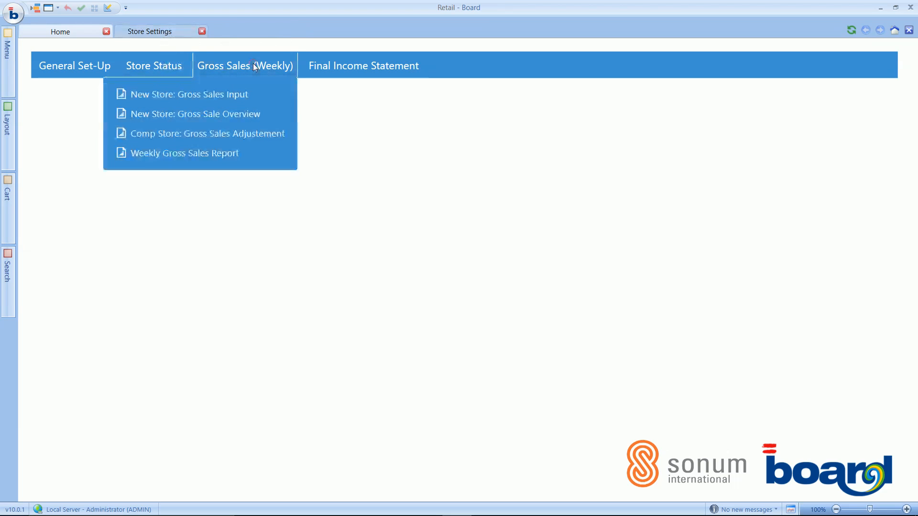
pyautogui.click(235, 95)
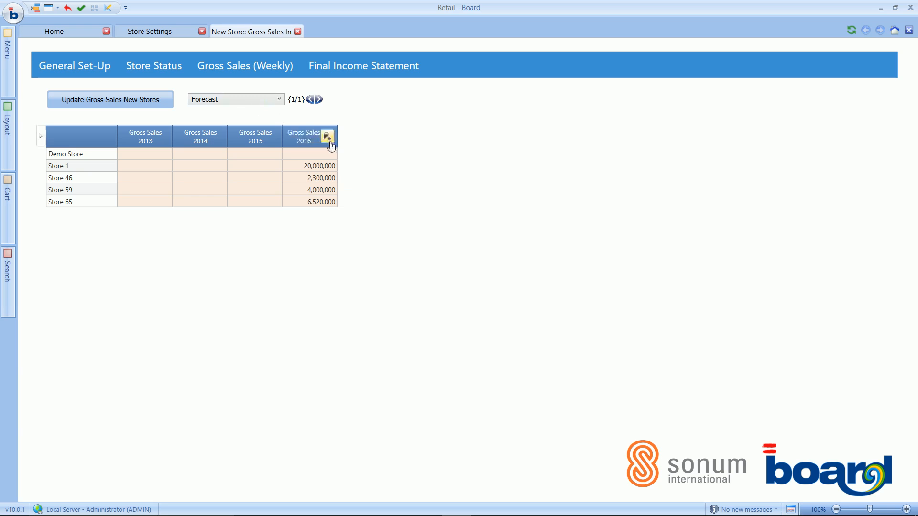
# Enter and save 10,000,000 as Demo Store's 2016 gross sales, and run the gross sales update for new stores
pyautogui.click(328, 155)
pyautogui.write('10000000')
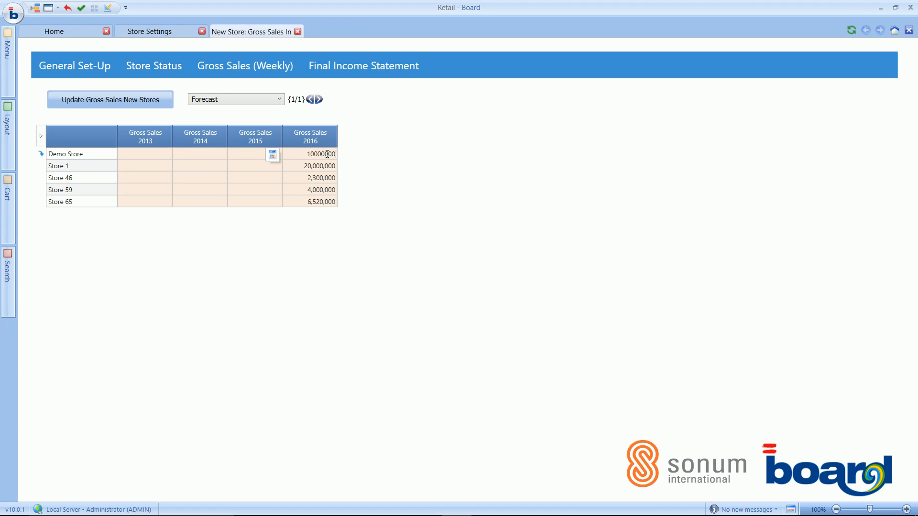
pyautogui.press('Return')
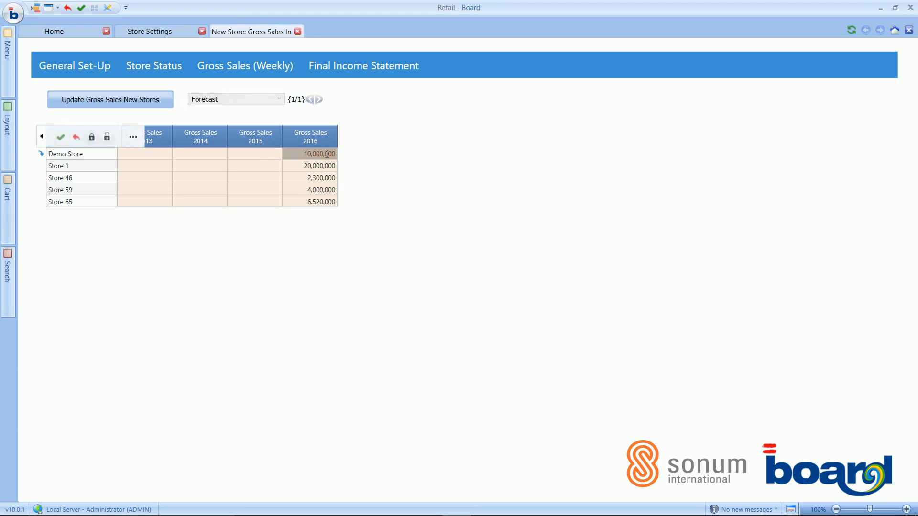
pyautogui.click(63, 146)
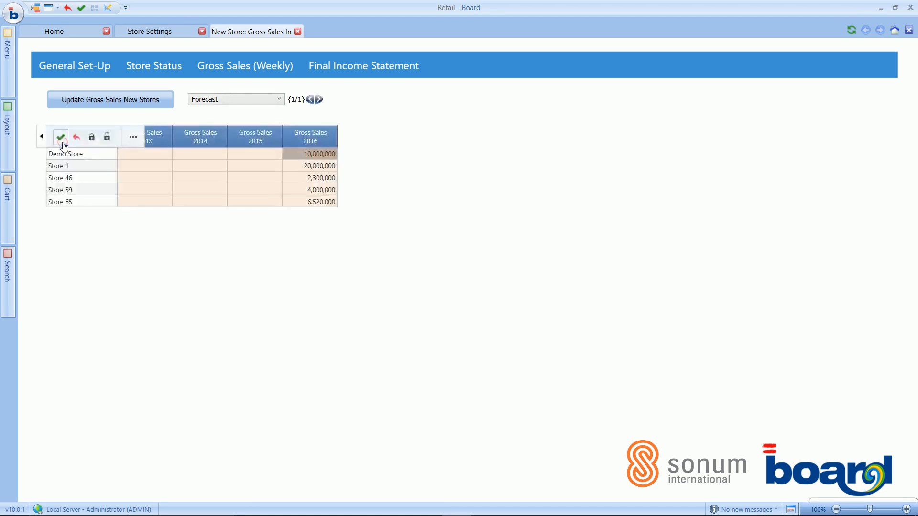
pyautogui.click(124, 103)
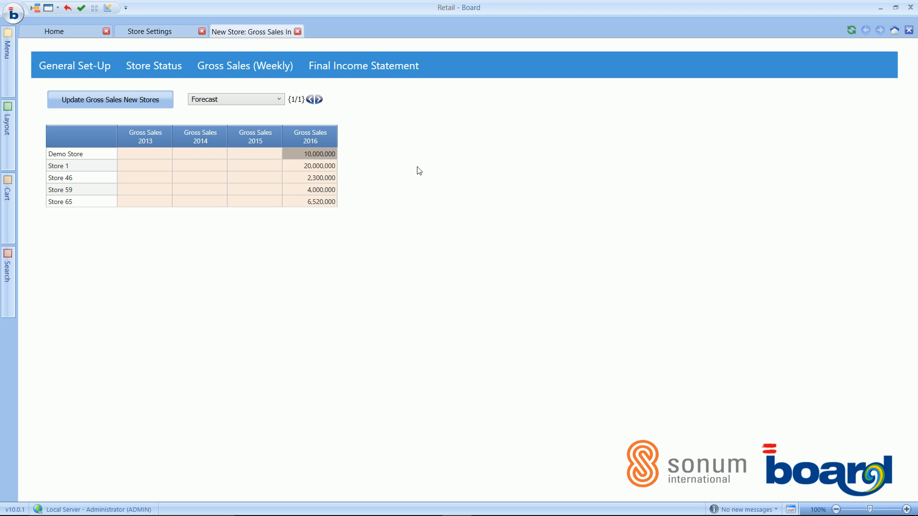
# Open the New Store: Gross Sale Overview and limit the weekly sales chart to Demo Store
pyautogui.click(220, 63)
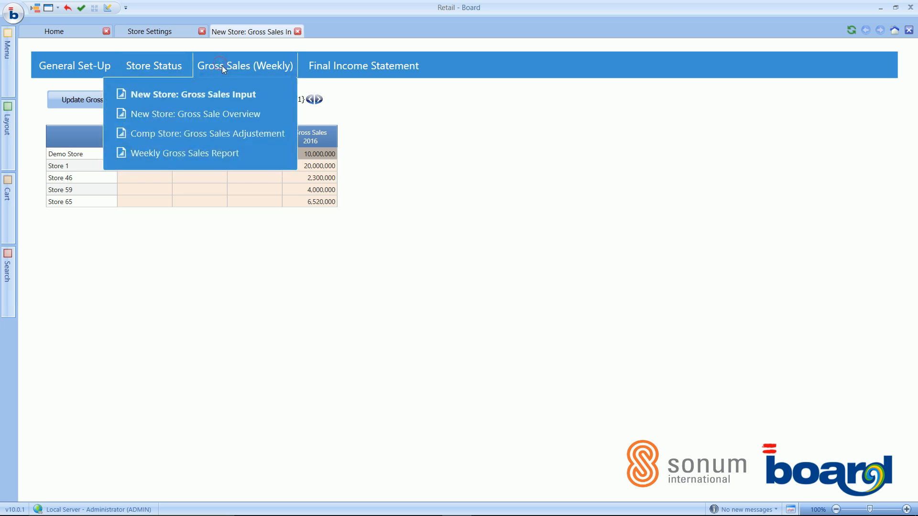
pyautogui.click(230, 114)
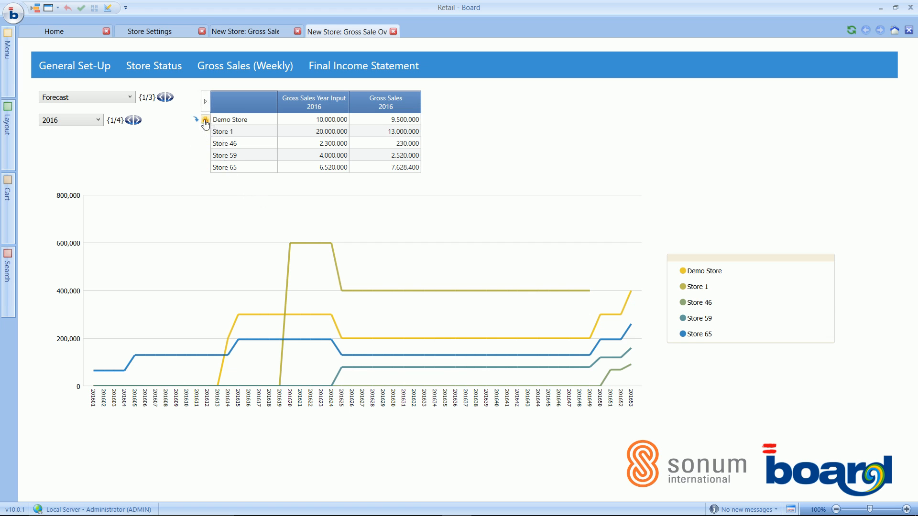
pyautogui.click(205, 120)
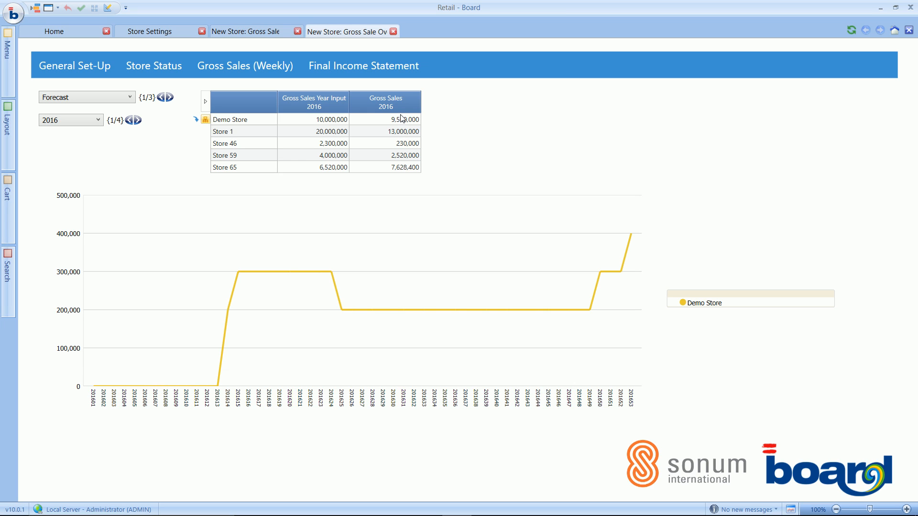
pyautogui.click(430, 123)
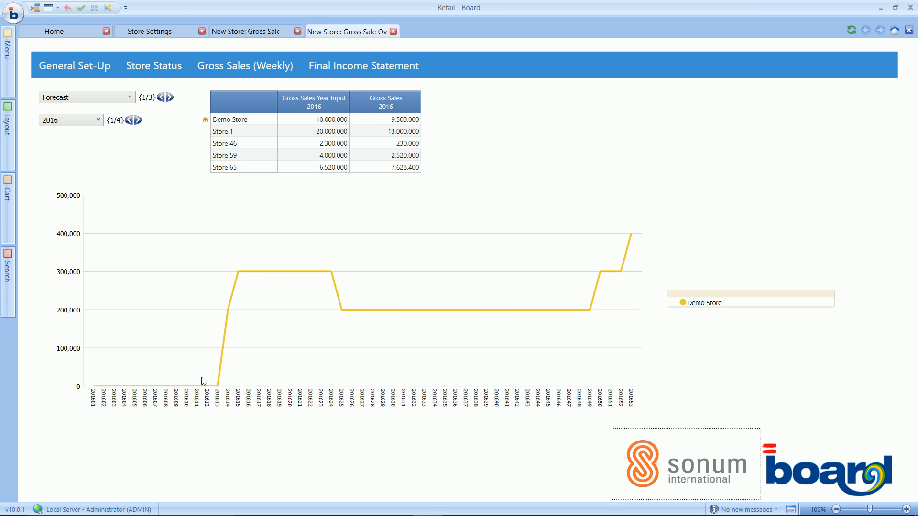